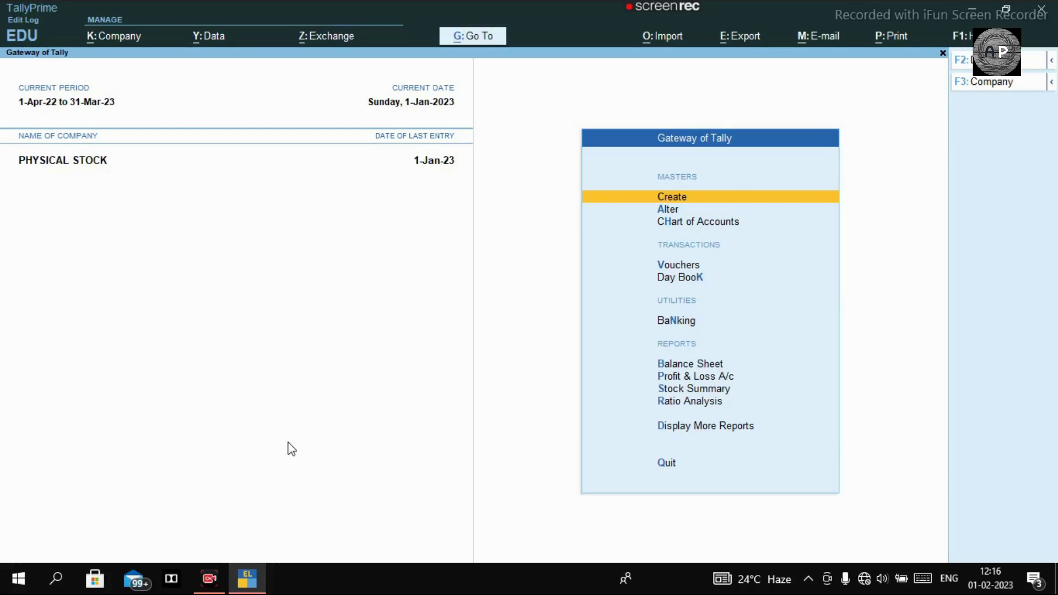
# Open the Stock Summary, examine the closing quantities of BAG and PEN, and return to the Gateway of Tally
pyautogui.press('s')
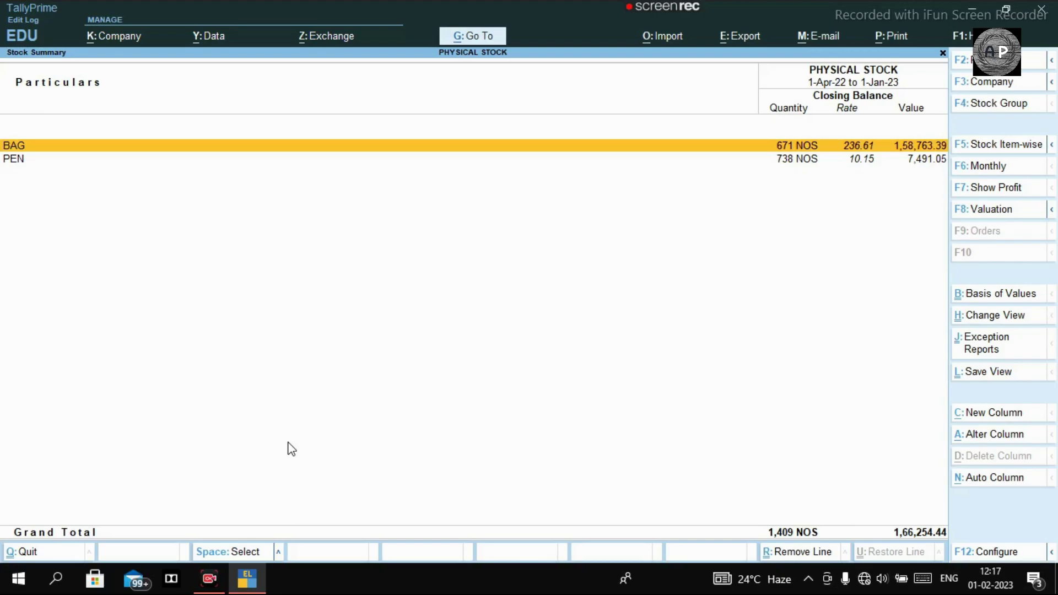
pyautogui.press('Down')
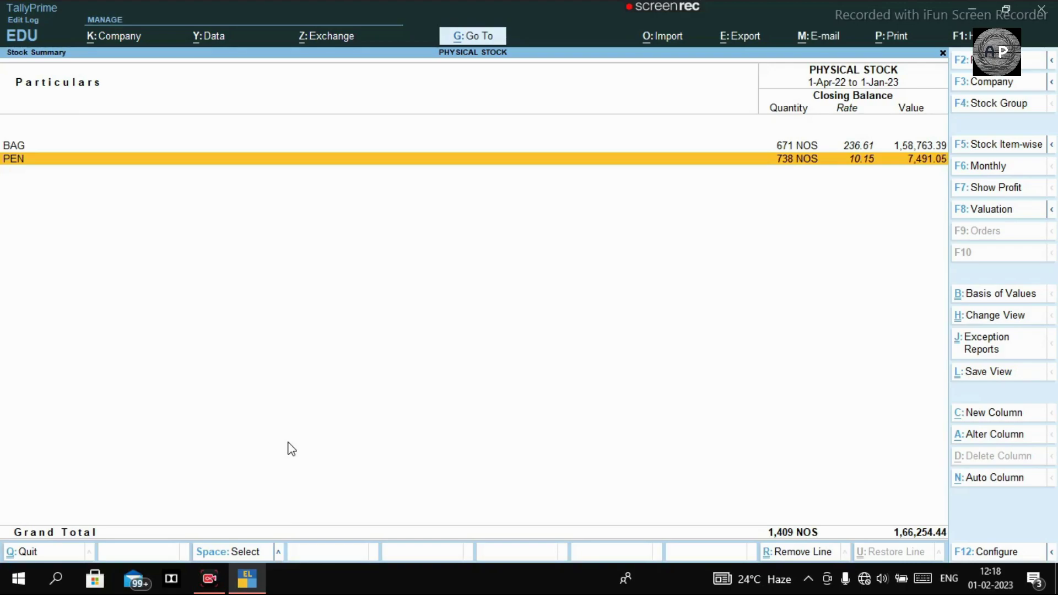
pyautogui.press('Up')
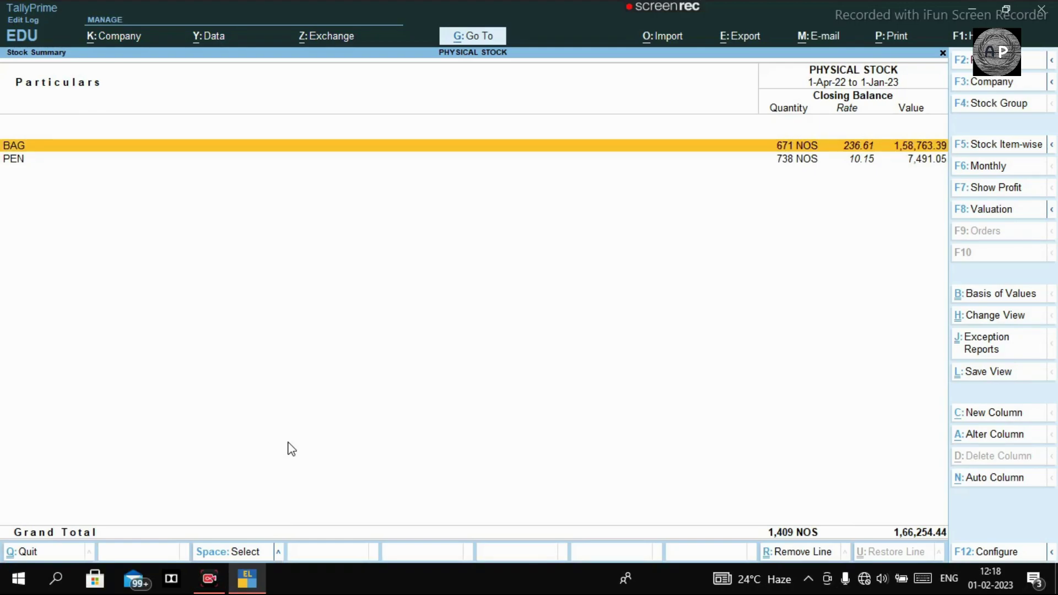
pyautogui.press('Down')
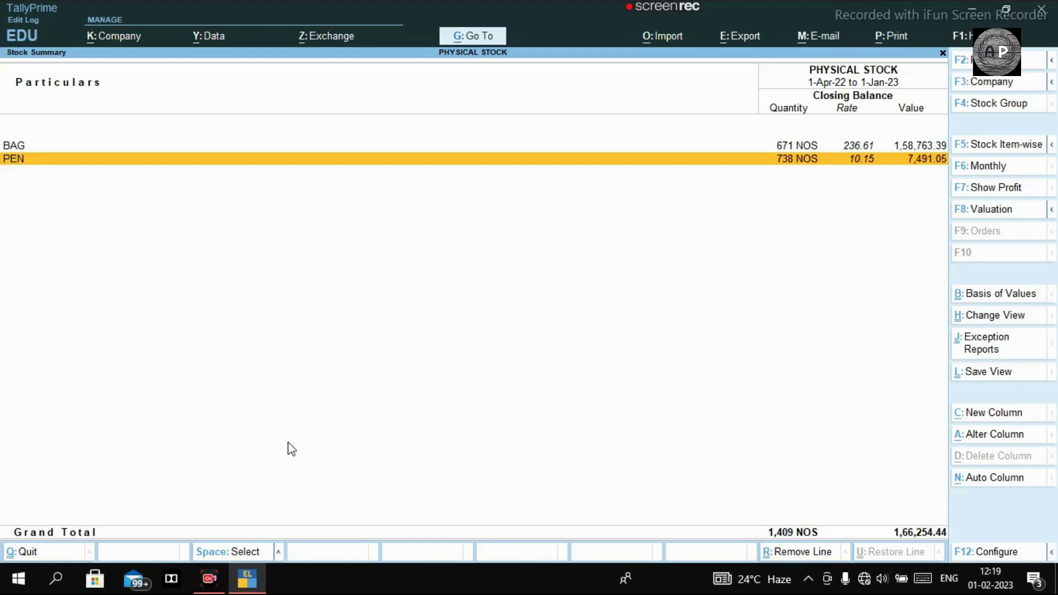
pyautogui.press('Up')
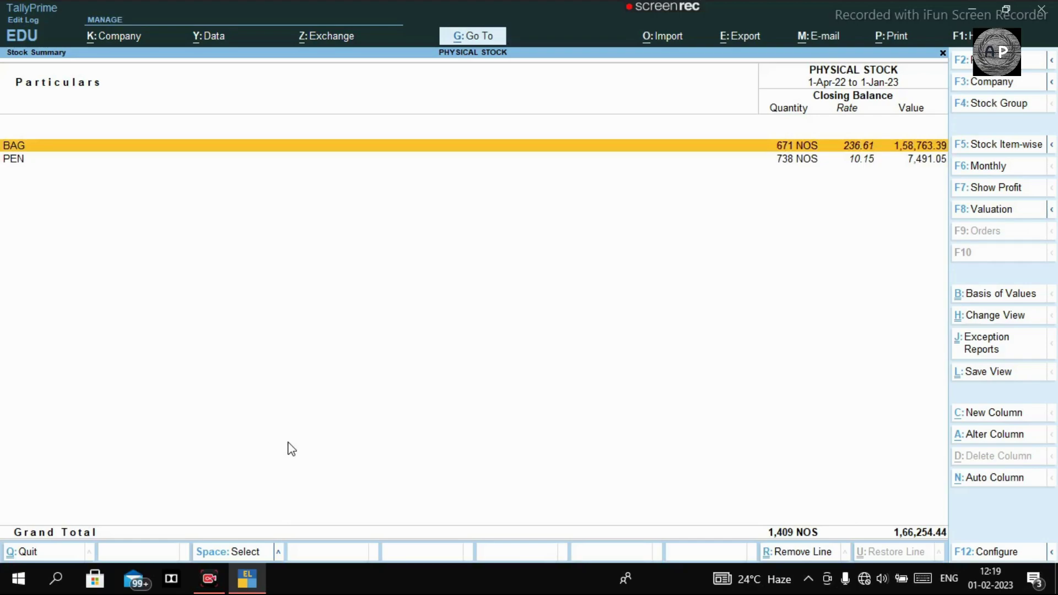
pyautogui.press('Down')
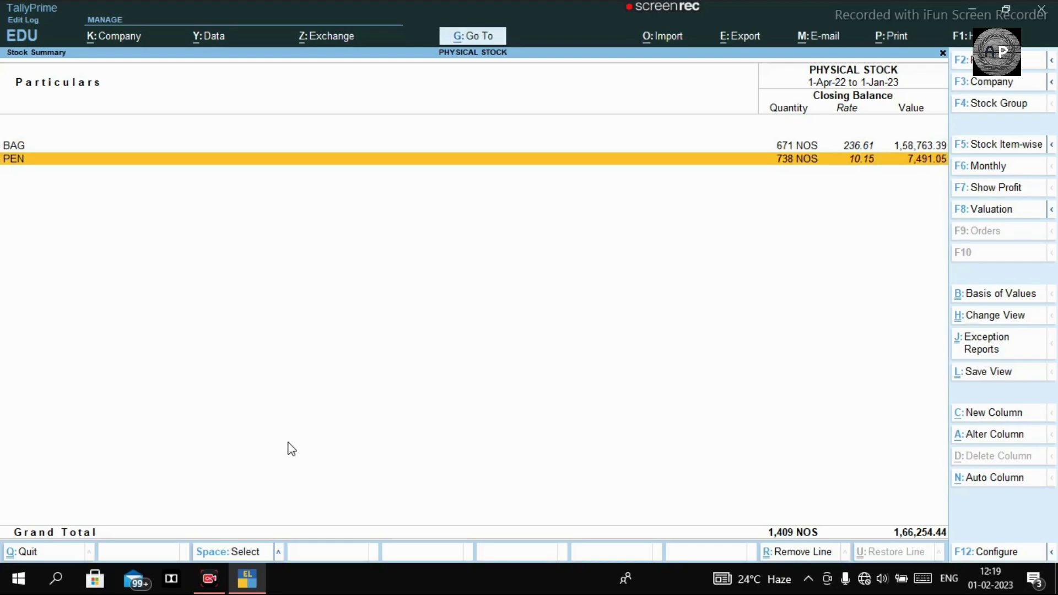
pyautogui.press('Escape')
pyautogui.press('Escape')
pyautogui.press('Escape')
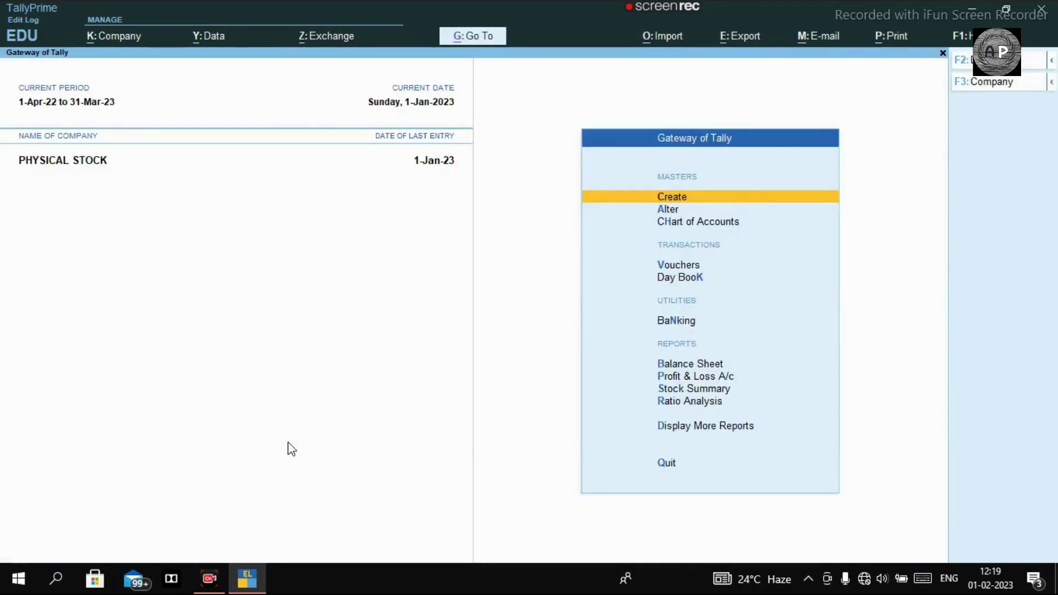
pyautogui.hotkey('ctrl', 'F7')
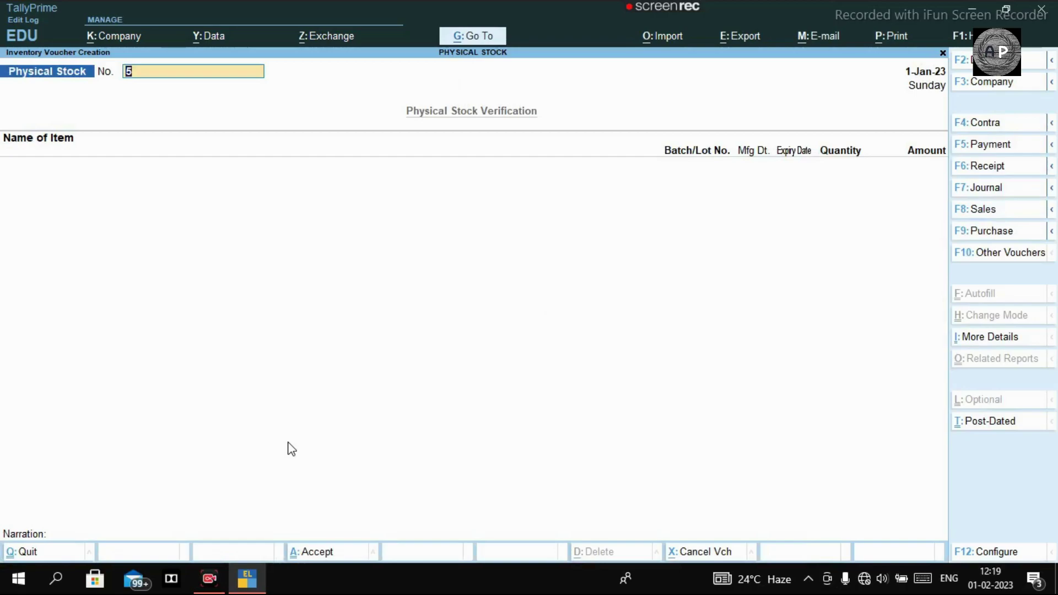
pyautogui.click(995, 125)
pyautogui.click(993, 144)
pyautogui.click(993, 167)
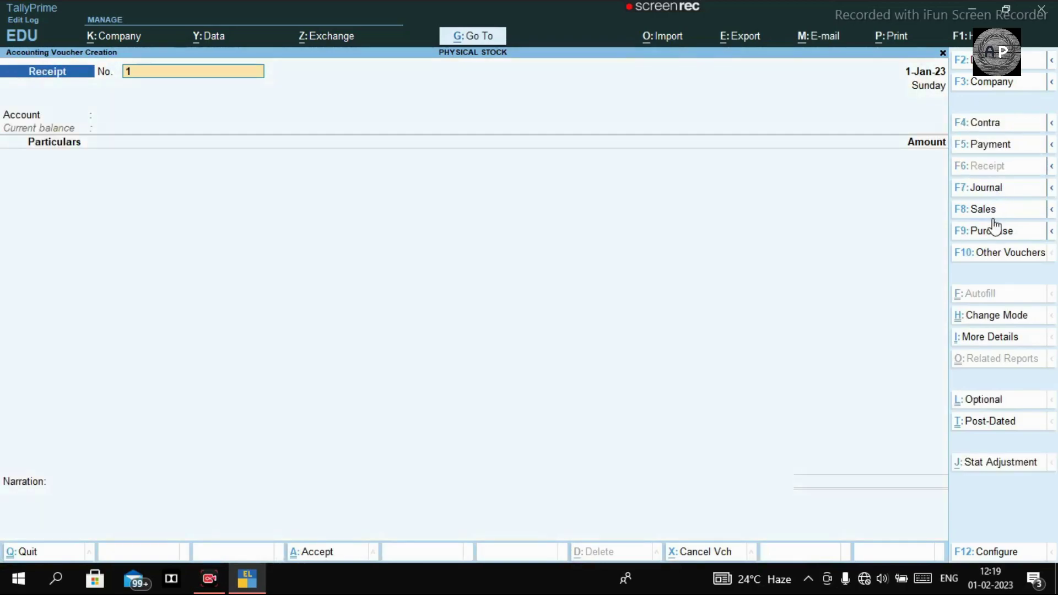
pyautogui.press('F7')
pyautogui.press('F8')
pyautogui.press('F9')
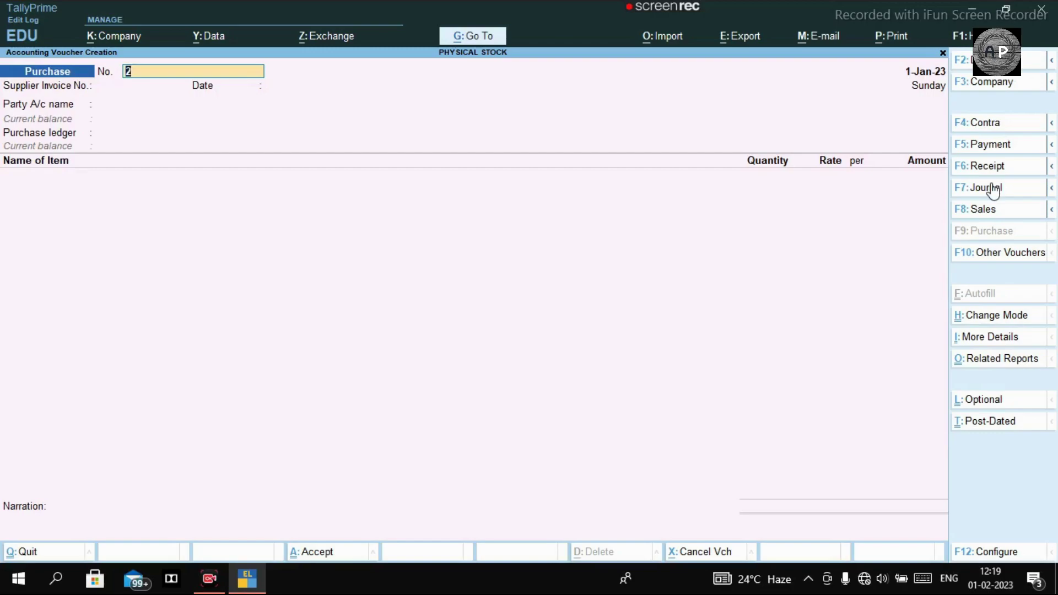
# Switch to a Physical Stock voucher, set its number to 1 and accept the date 1-Jan-23
pyautogui.click(981, 255)
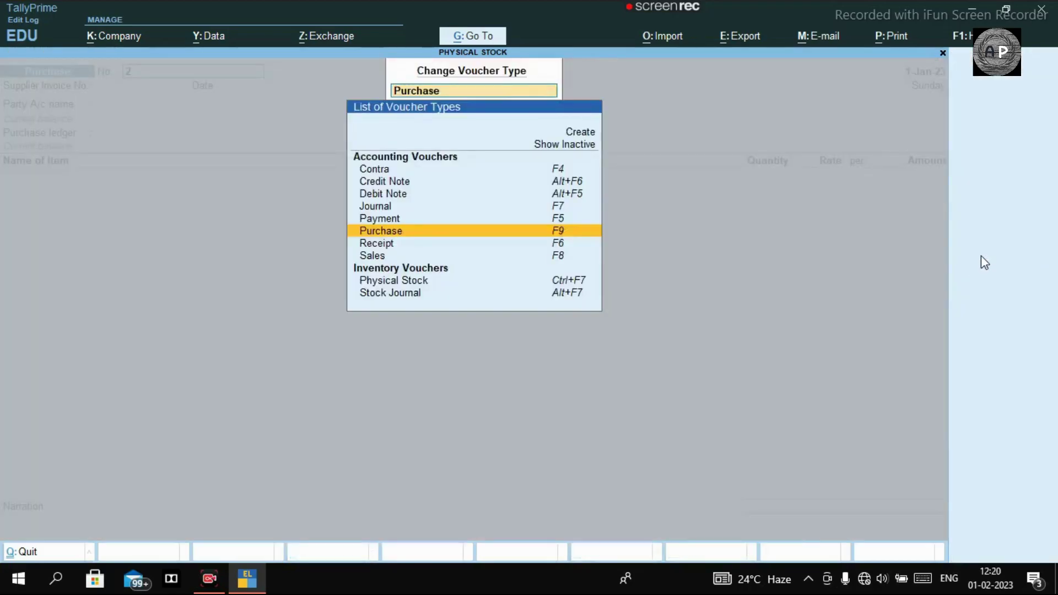
pyautogui.press('Down')
pyautogui.press('Down')
pyautogui.press('Down')
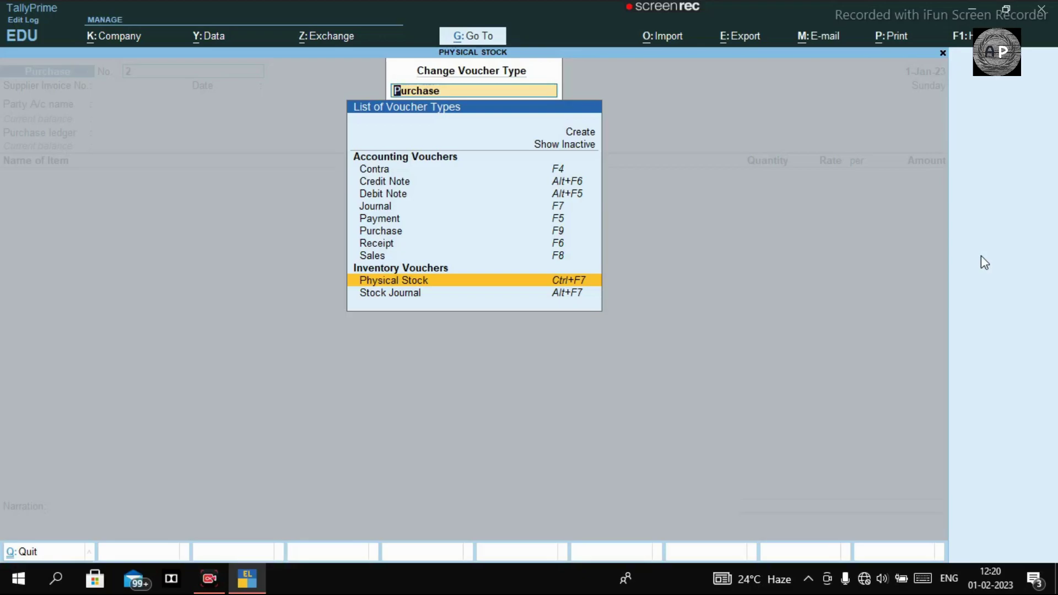
pyautogui.press('Return')
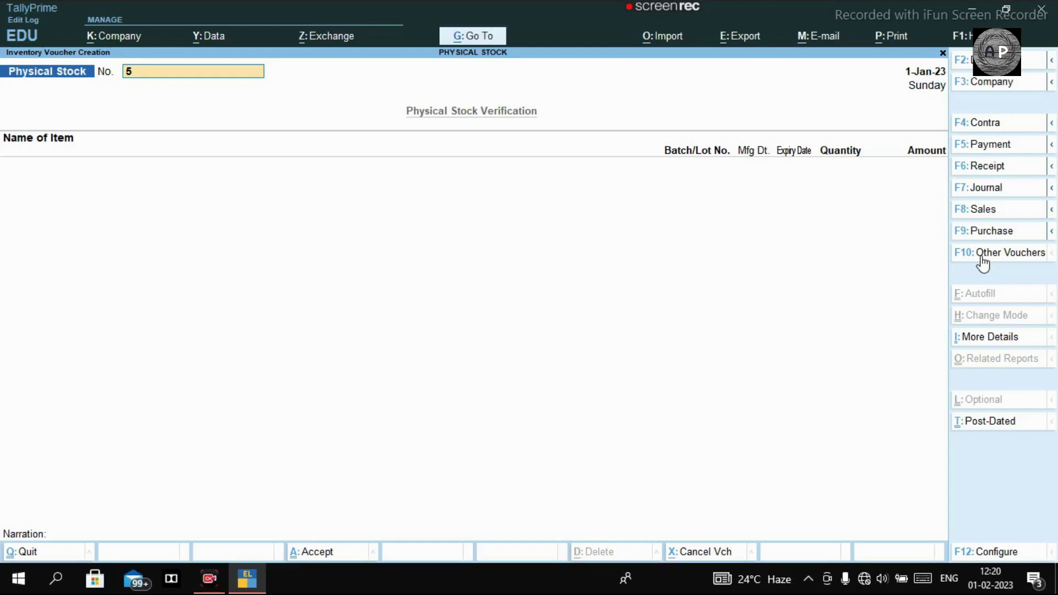
pyautogui.write('1')
pyautogui.press('Return')
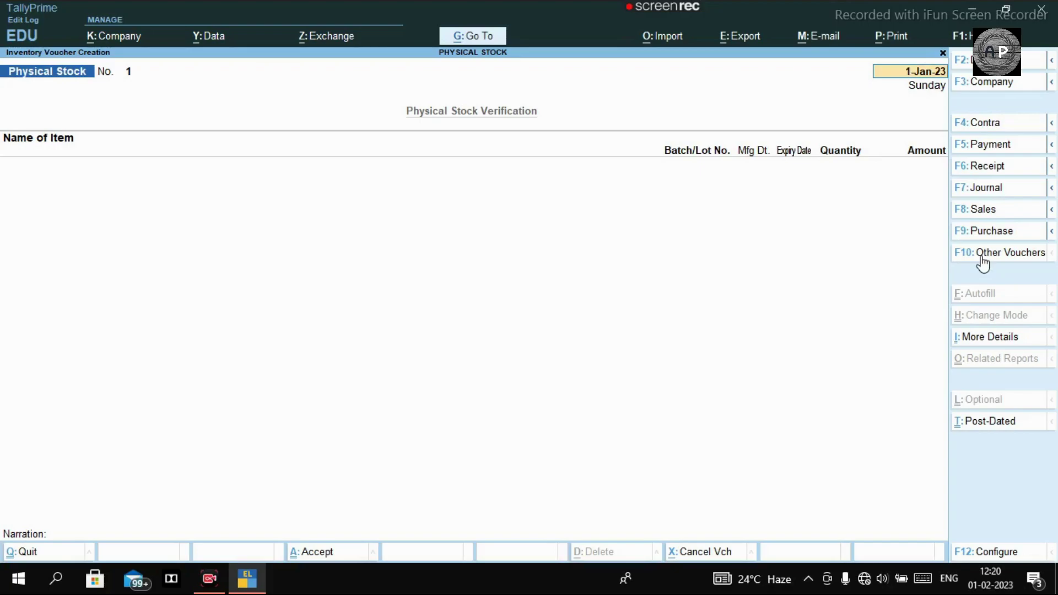
pyautogui.press('Return')
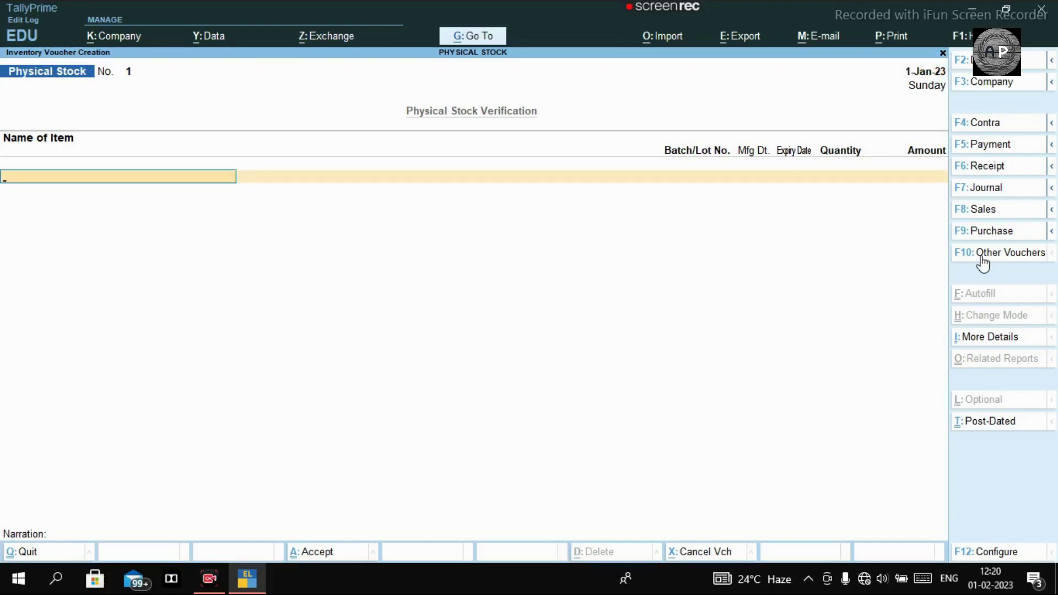
# Add the item BAG to the physical stock voucher with a quantity of 675 NOS
pyautogui.write('BAG')
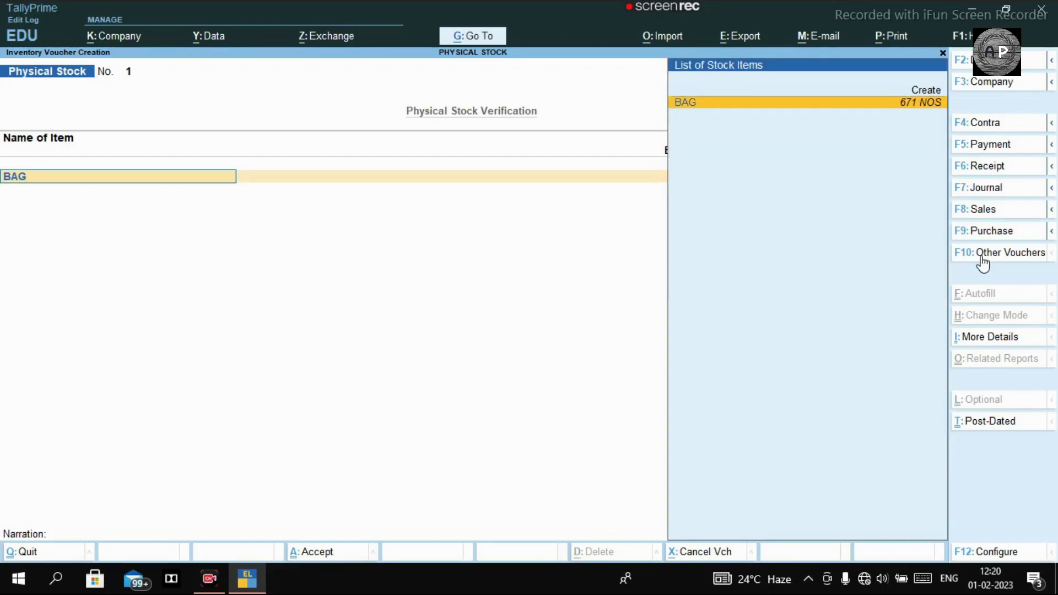
pyautogui.press('Return')
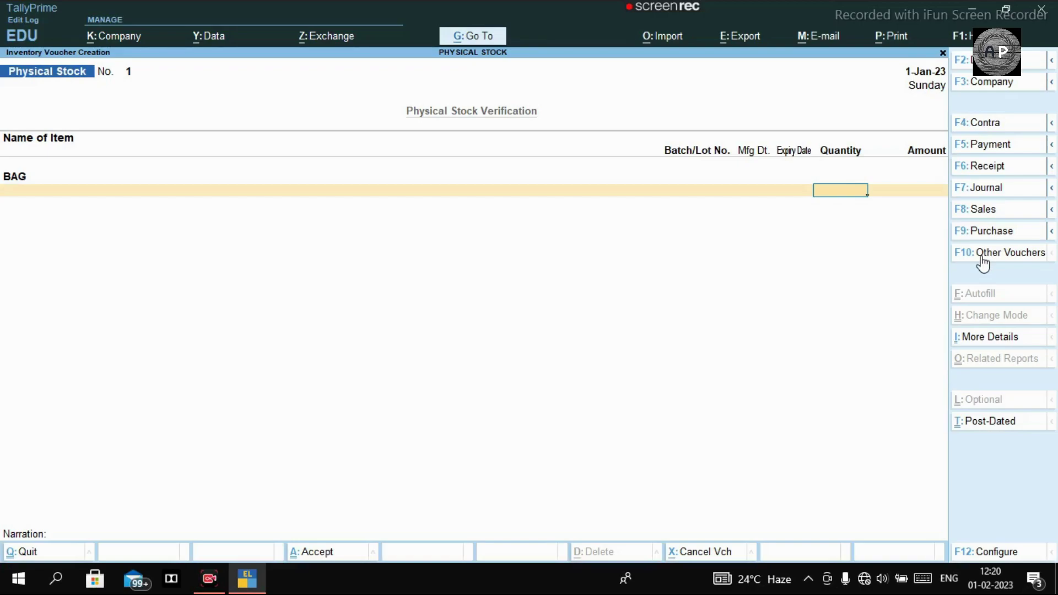
pyautogui.write('675')
pyautogui.press('Return')
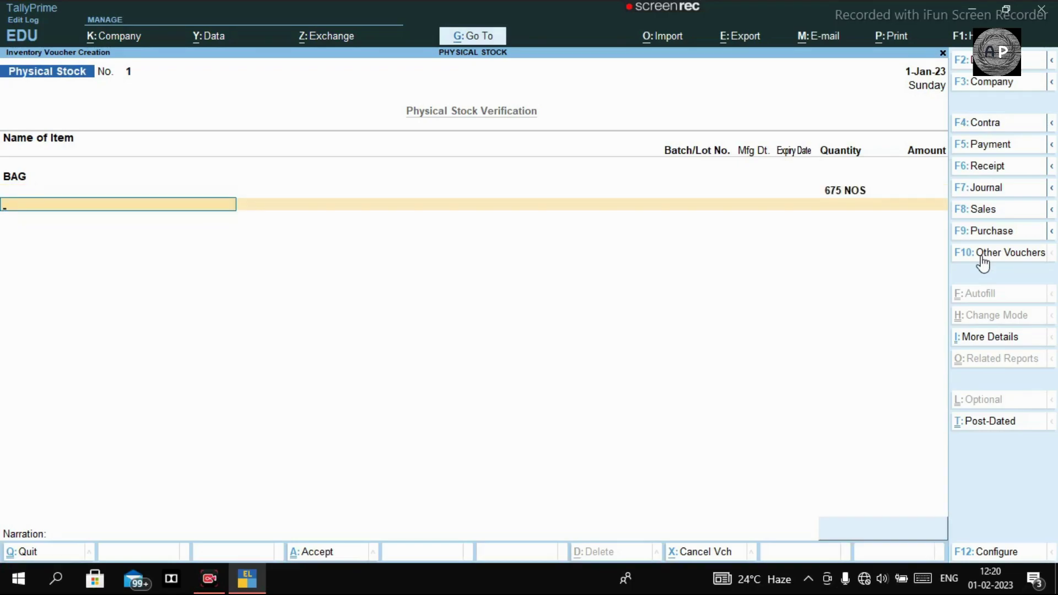
# Add the item PEN to the physical stock voucher with a quantity of 730 NOS
pyautogui.write('PE')
pyautogui.press('Return')
pyautogui.write('3')
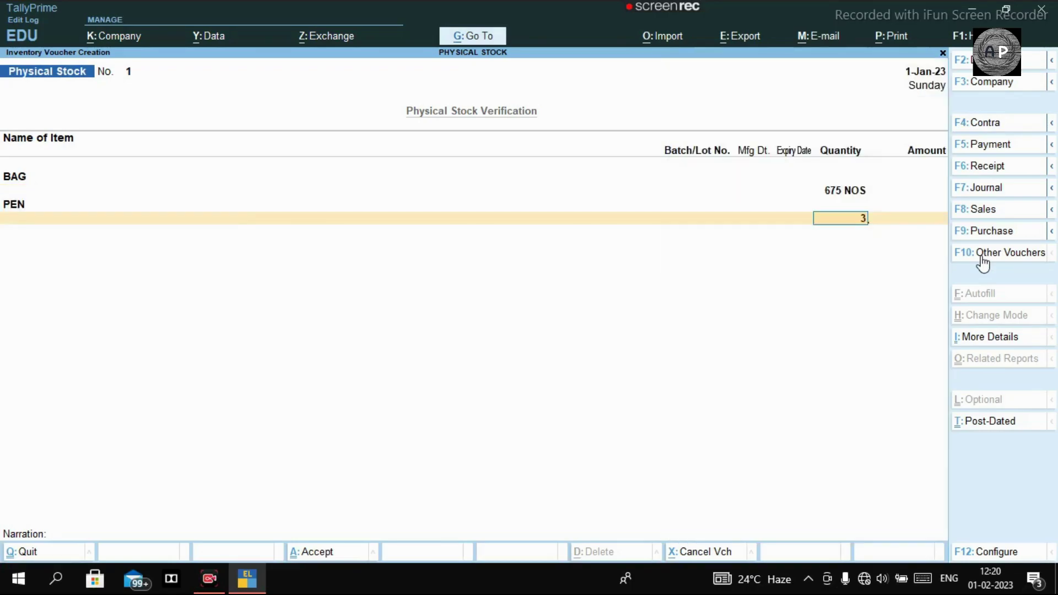
pyautogui.write('7')
pyautogui.press('BackSpace')
pyautogui.press('BackSpace')
pyautogui.write('730 NOS')
pyautogui.press('Return')
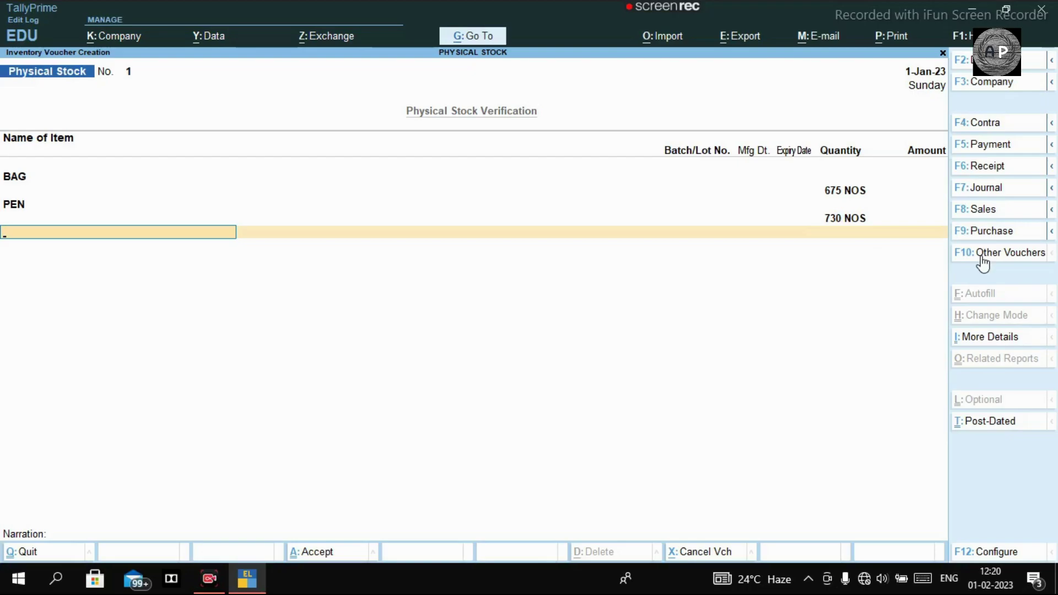
# Save the physical stock voucher without a narration and leave voucher creation for the Gateway of Tally
pyautogui.press('Return')
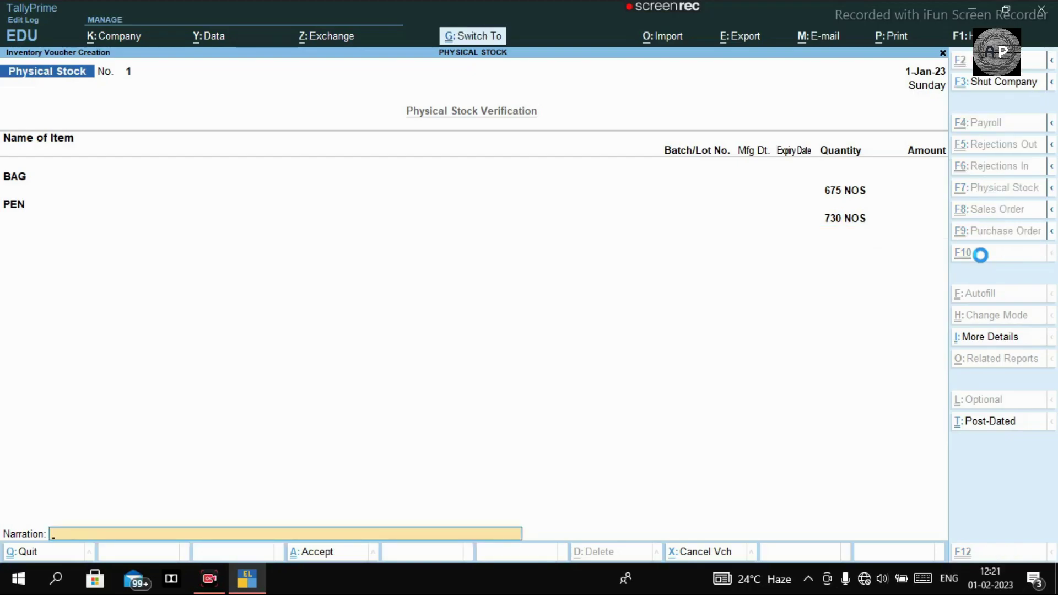
pyautogui.hotkey('ctrl', 'a')
pyautogui.press('BackSpace')
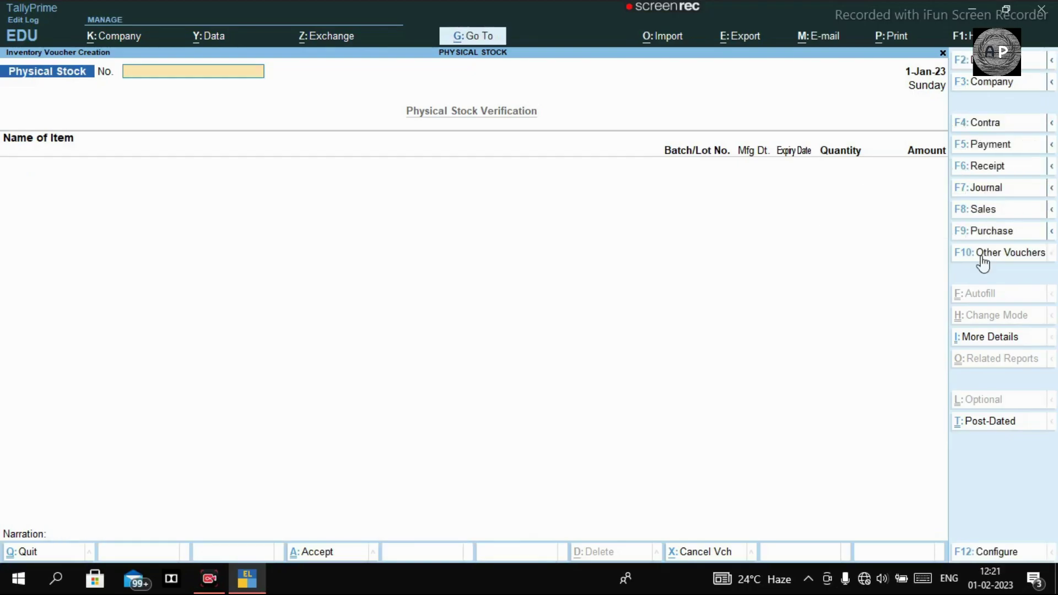
pyautogui.press('Escape')
pyautogui.press('Escape')
pyautogui.press('Escape')
pyautogui.press('Escape')
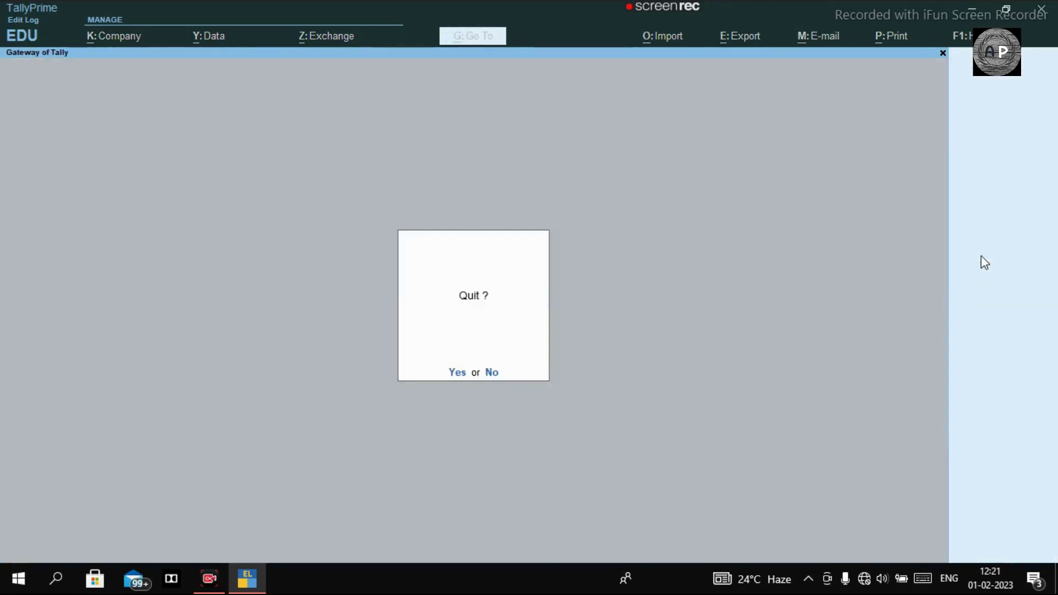
# Open the Stock Summary and examine BAG's monthly summary and its January vouchers
pyautogui.press('s')
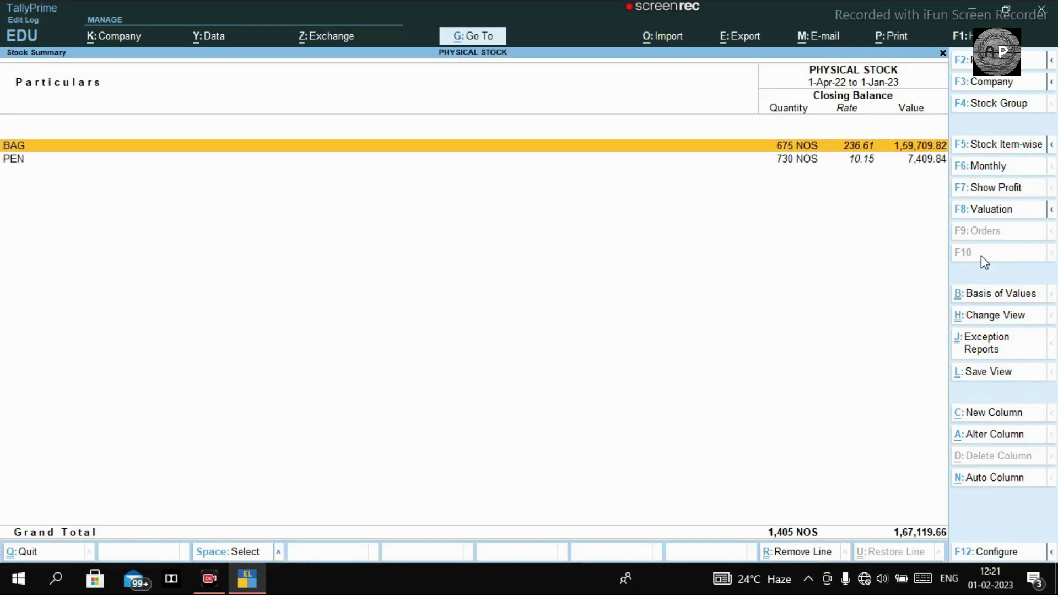
pyautogui.press('Return')
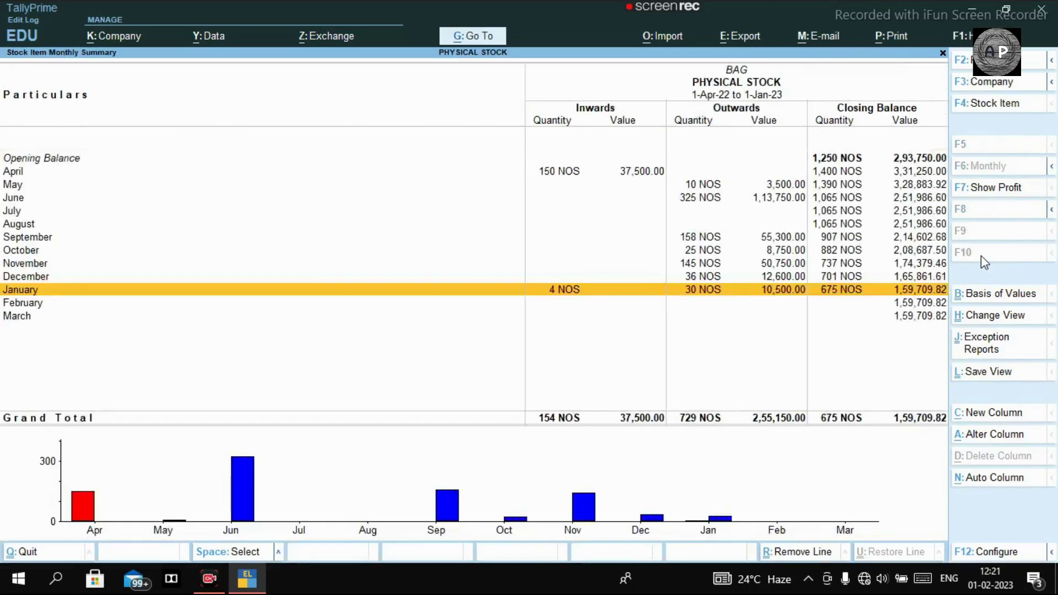
pyautogui.press('Return')
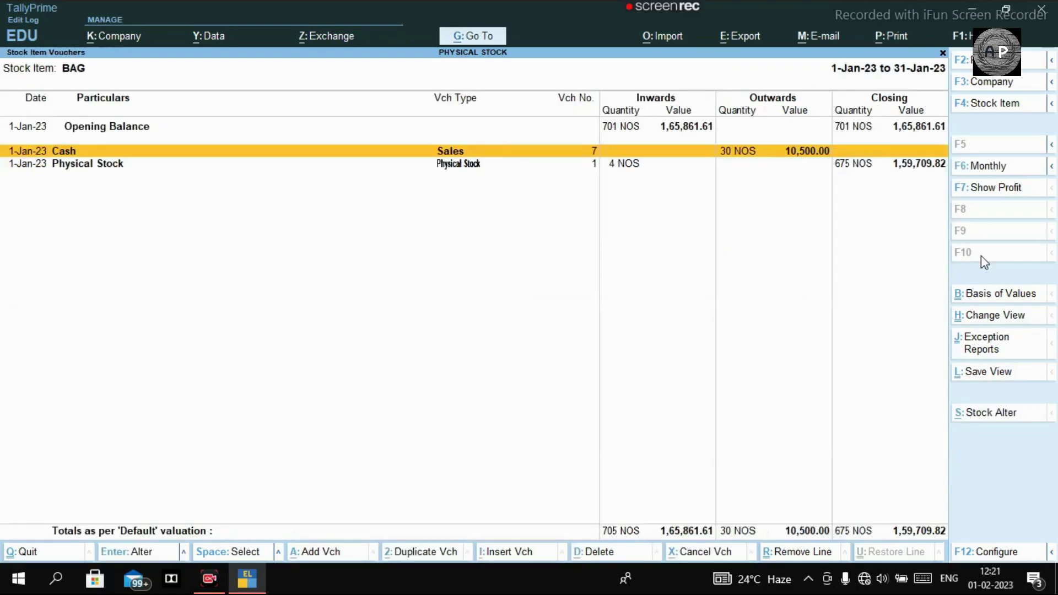
pyautogui.press('Down')
pyautogui.press('Up')
pyautogui.press('Escape')
pyautogui.press('Down')
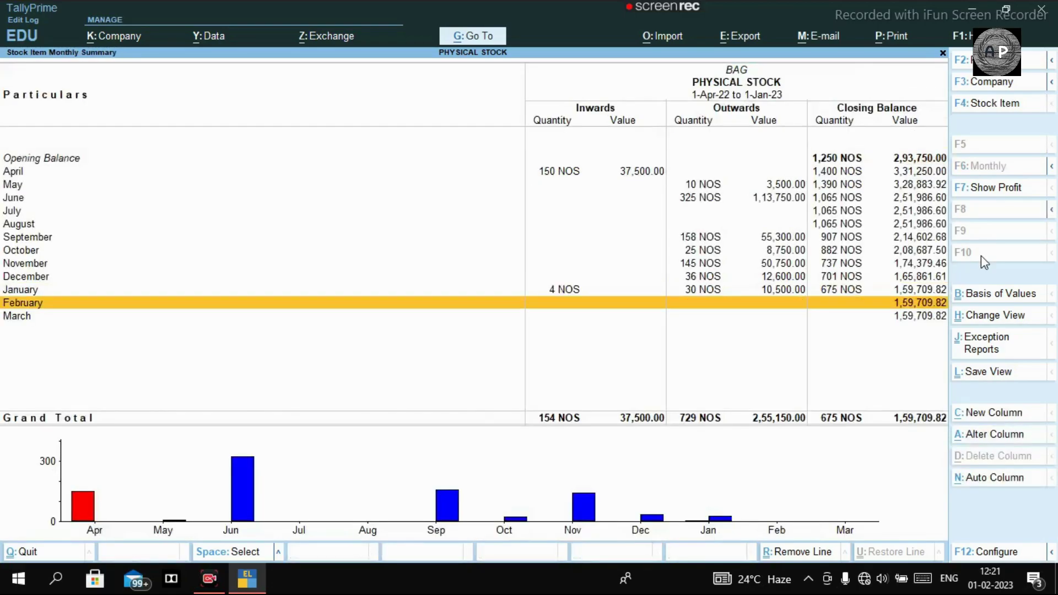
# Examine PEN's monthly summary and its January vouchers from the Stock Summary
pyautogui.press('Escape')
pyautogui.press('Down')
pyautogui.press('Return')
pyautogui.press('Down')
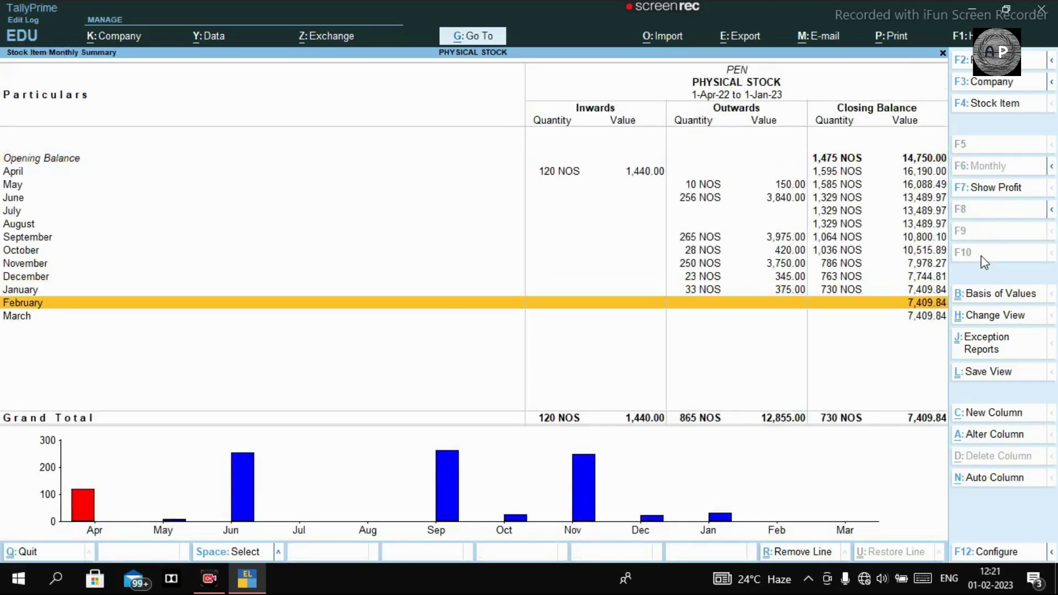
pyautogui.press('Up')
pyautogui.press('Return')
pyautogui.press('Down')
pyautogui.press('Escape')
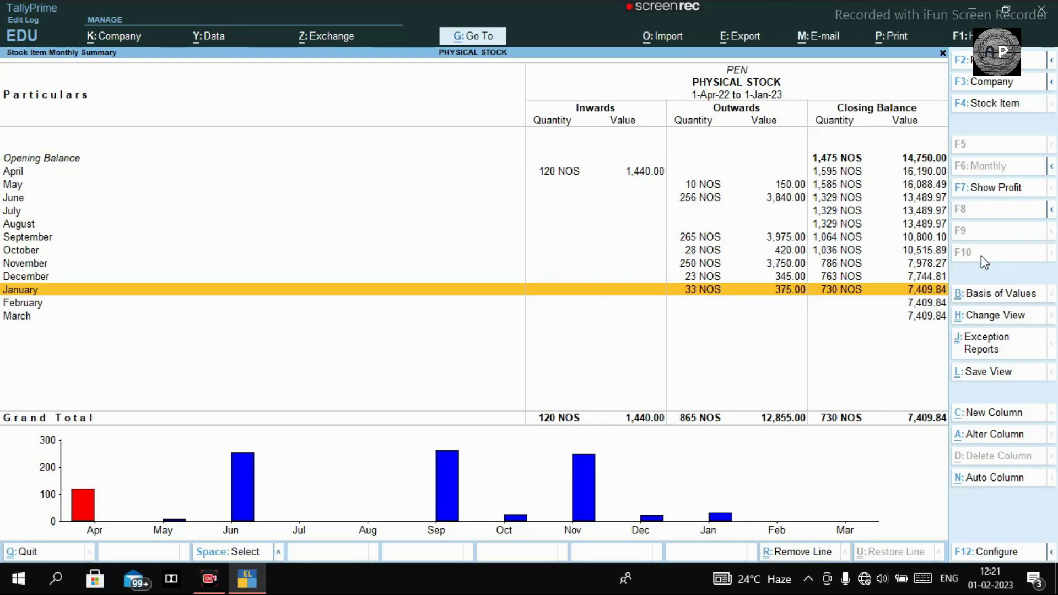
# Close the stock reports and return to the Gateway of Tally
pyautogui.press('Escape')
pyautogui.press('Escape')
pyautogui.press('Home')
pyautogui.press('Escape')
pyautogui.press('Escape')
pyautogui.press('Escape')
pyautogui.press('Escape')
pyautogui.press('Escape')
pyautogui.press('Escape')
pyautogui.press('Escape')
pyautogui.press('Escape')
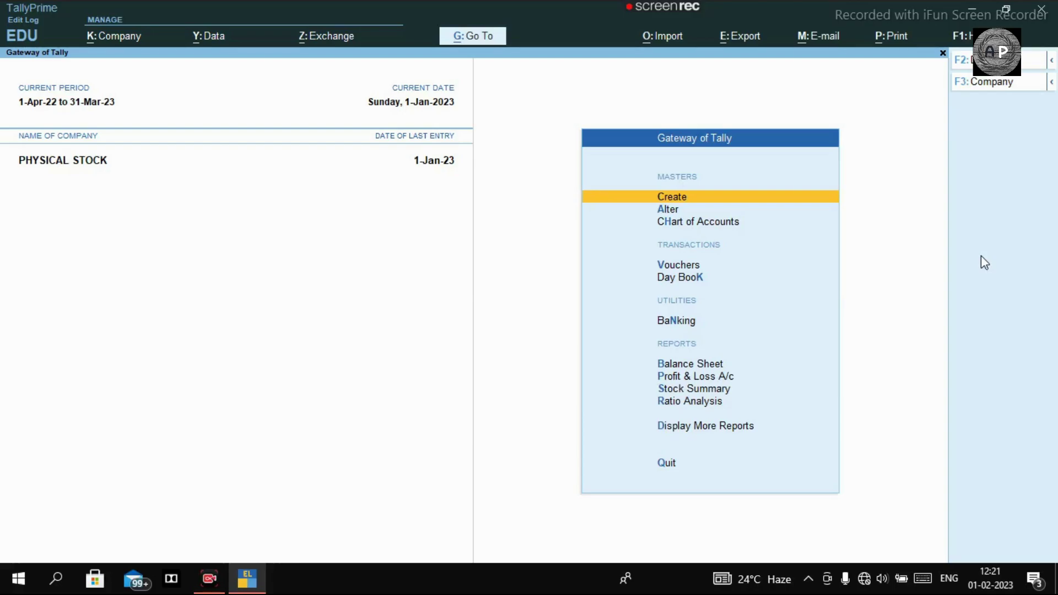
# Open the Profit & Loss account and examine the item breakdown of its Closing Stock
pyautogui.press('p')
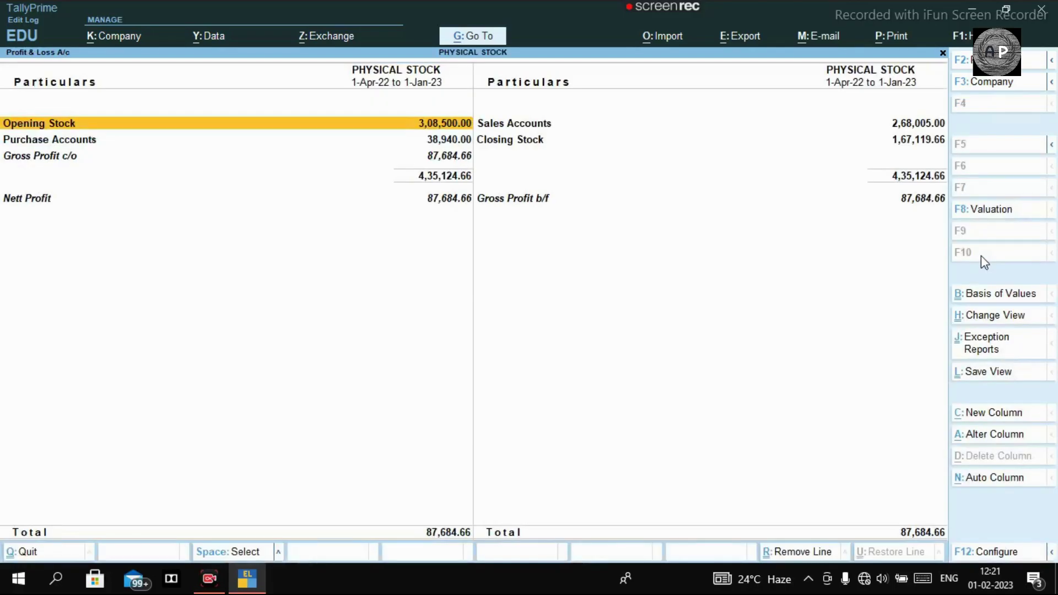
pyautogui.press('Right')
pyautogui.press('Down')
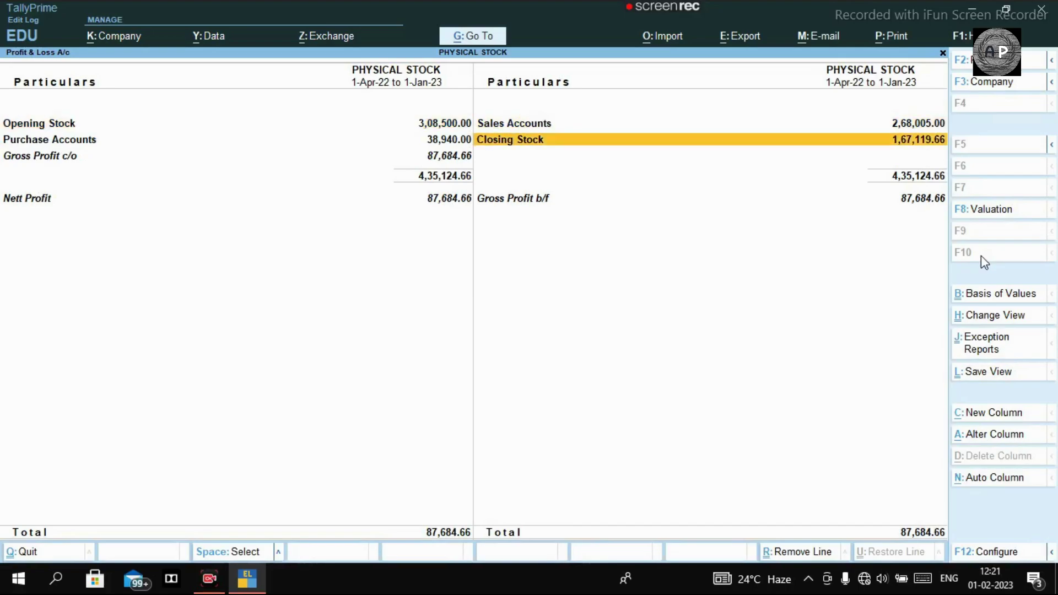
pyautogui.press('Return')
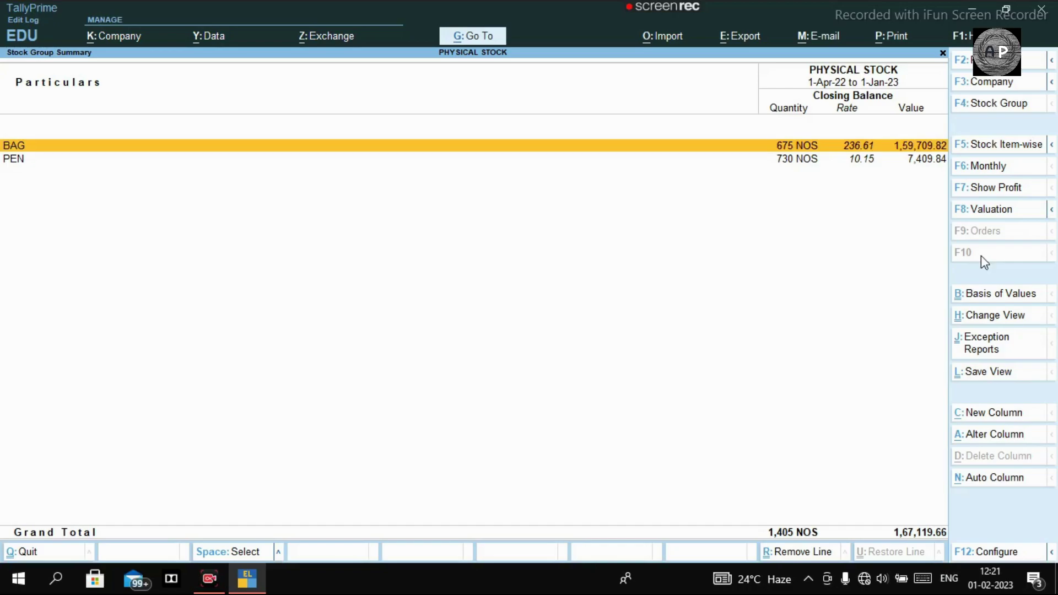
pyautogui.press('Escape')
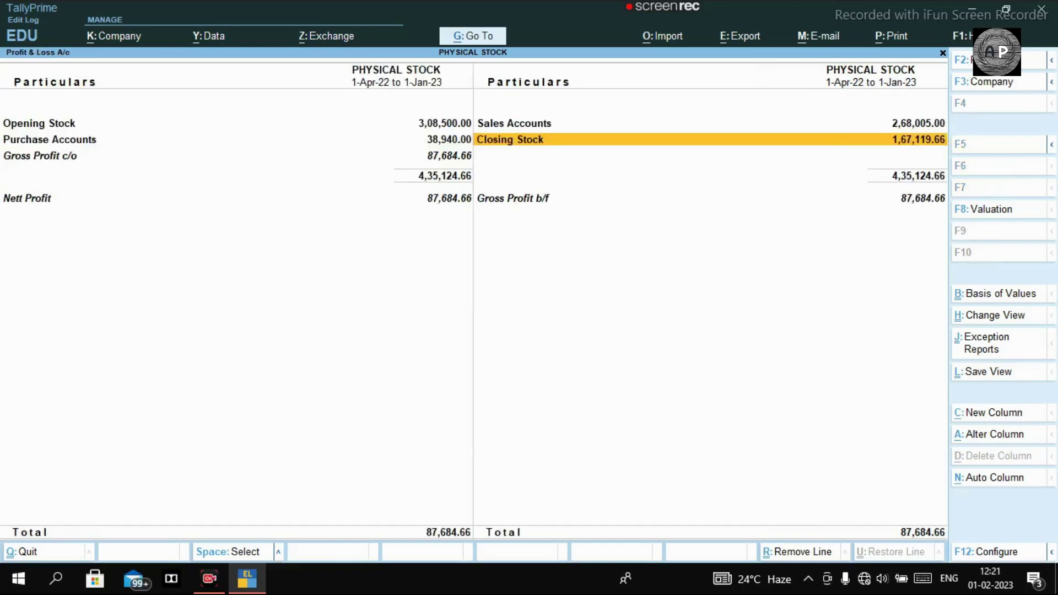